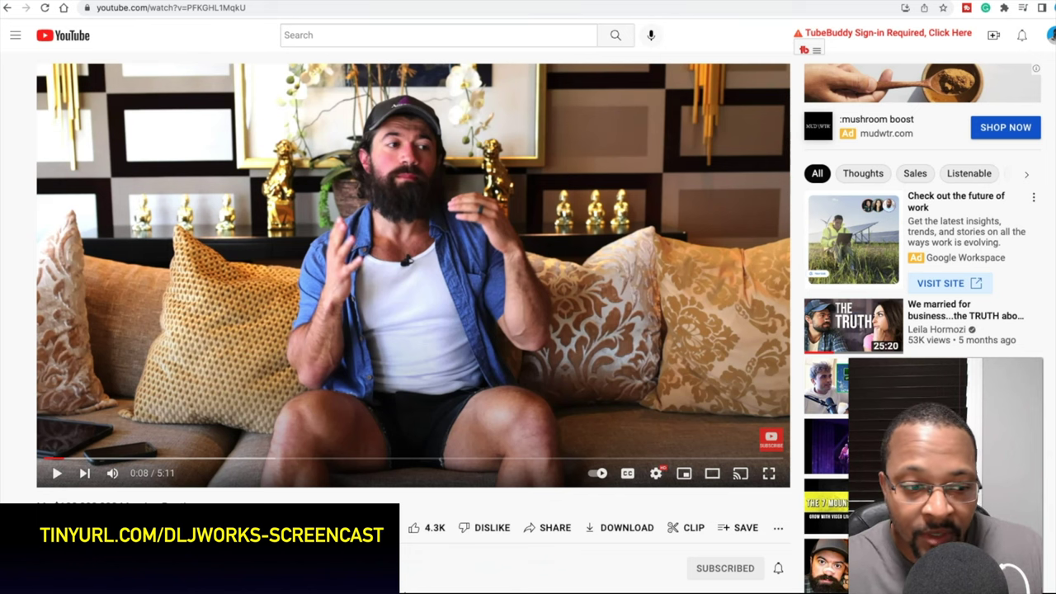
- Resume the paused YouTube clip so it plays on past 0:08
key("space")
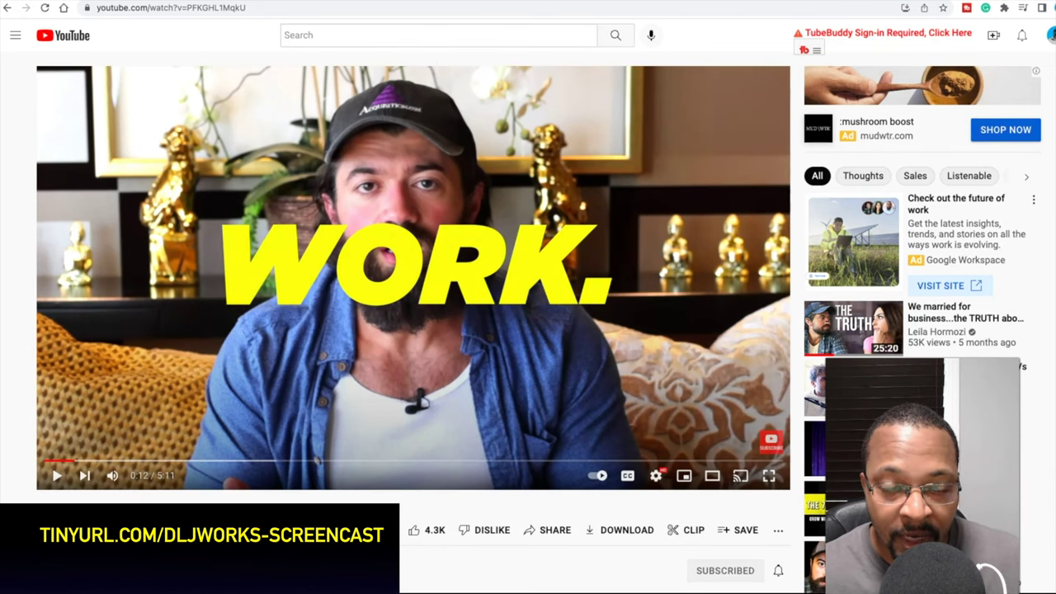
- Circle the man's eyes in the paused video with the orange draw pen
mouse_move(391, 156)
left_mouse_down()
mouse_move(353, 160)
mouse_move(401, 203)
mouse_move(433, 153)
mouse_move(407, 153)
left_mouse_up()
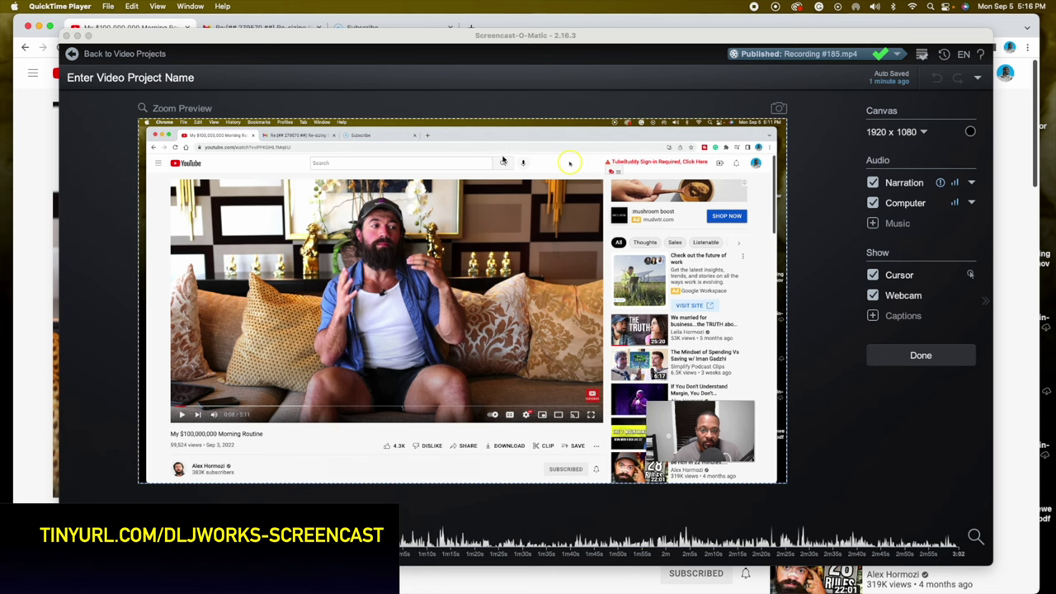
- Bring the video editor forward and select the Main Video layer for resizing
left_click(578, 142)
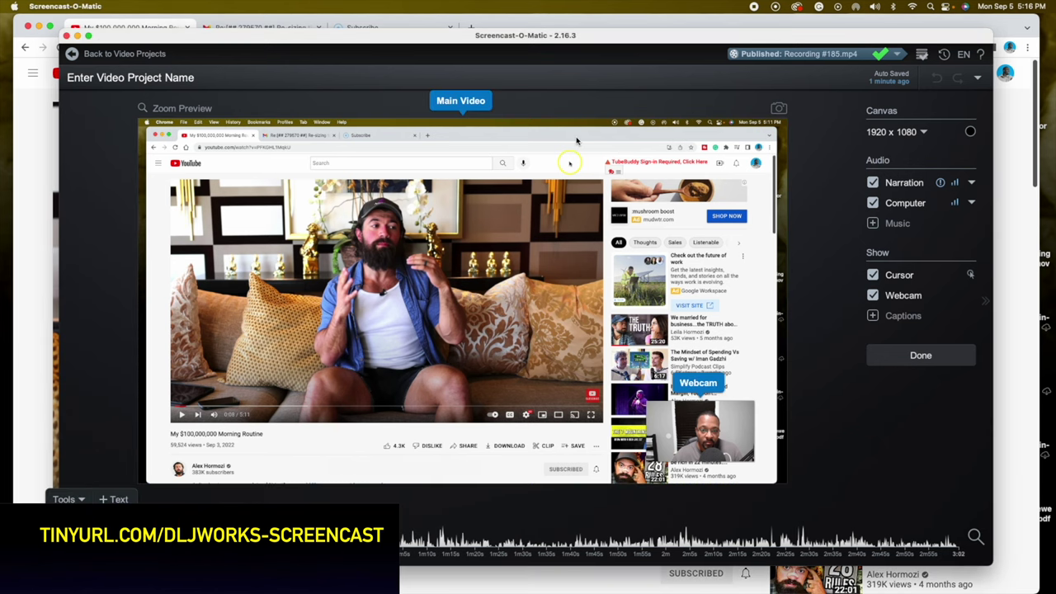
left_click(404, 153)
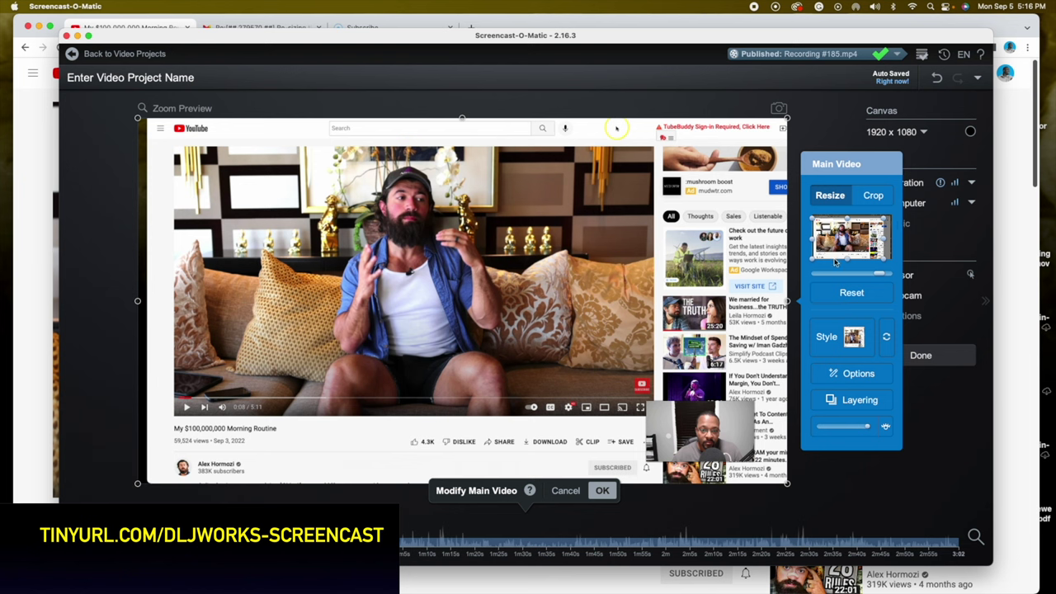
- Apply the main video changes and open the webcam overlay's resize settings
left_click(609, 490)
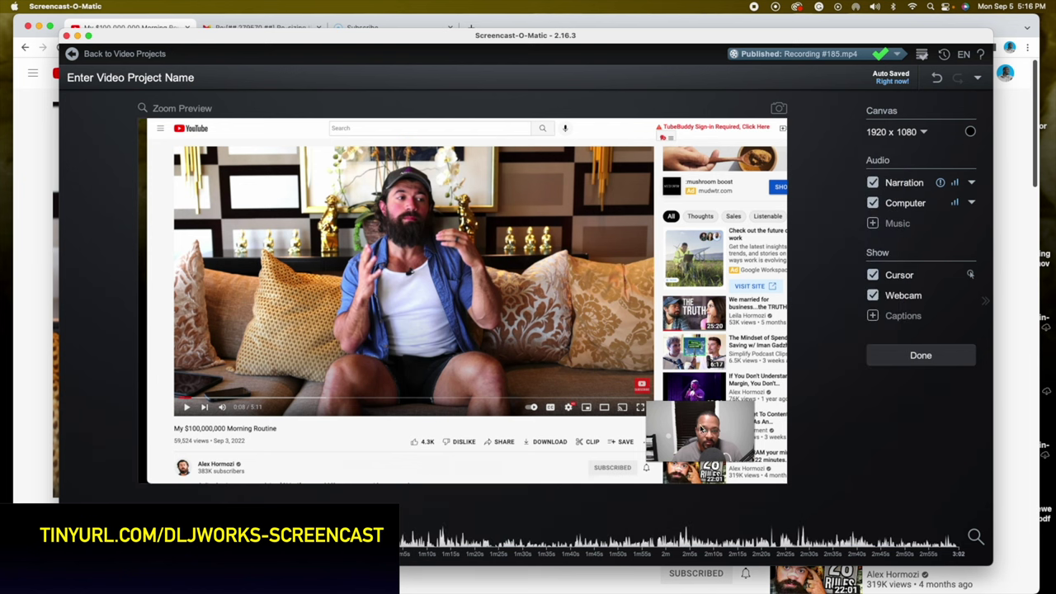
left_click(706, 430)
left_click(711, 435)
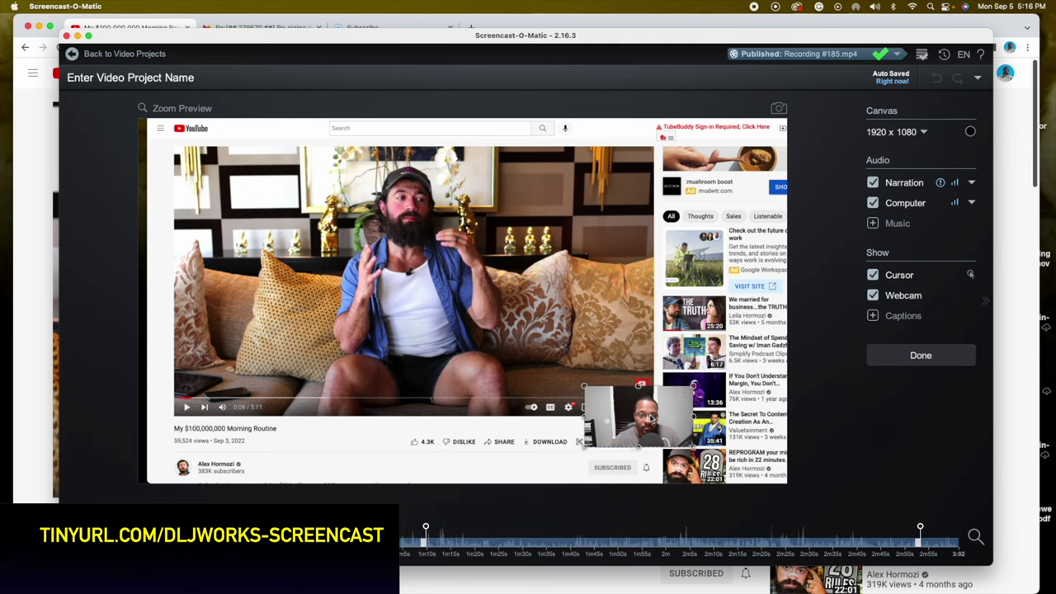
left_click(715, 435)
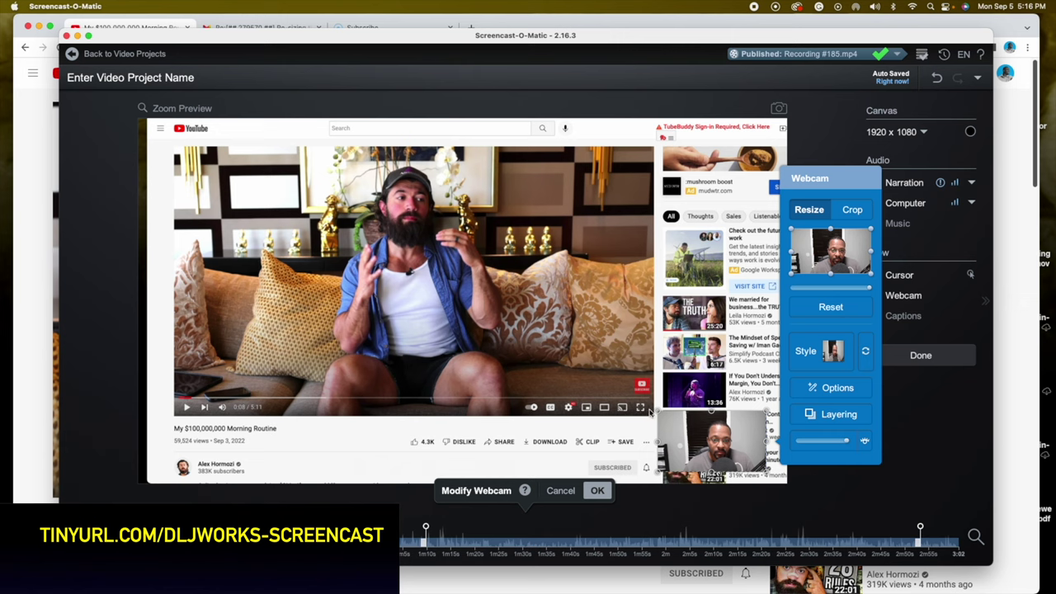
- Enlarge the webcam overlay, stretching it up, left and down across the canvas
left_click_drag(659, 414, 503, 323)
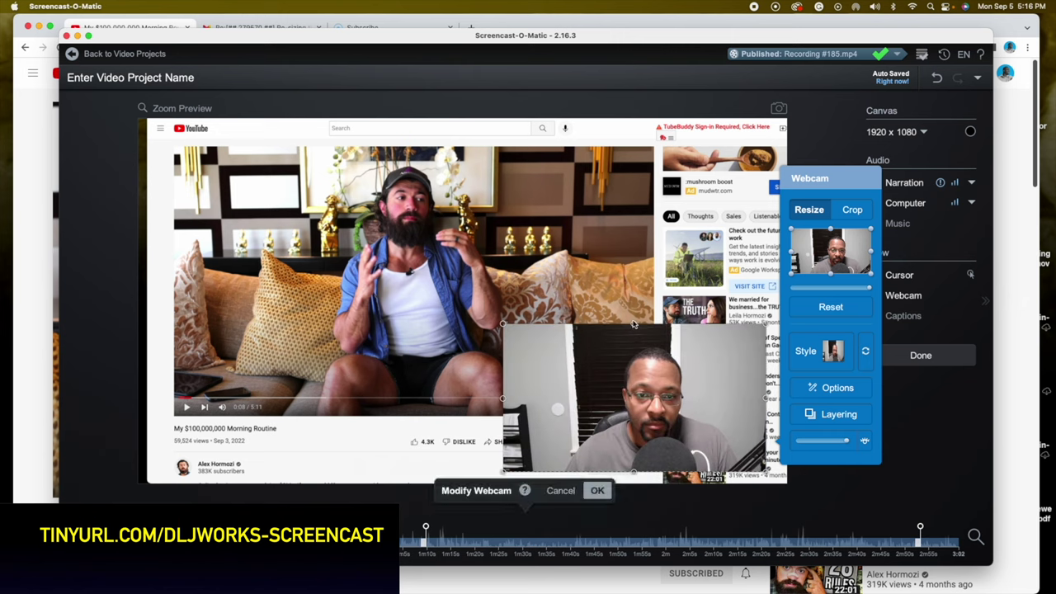
left_click_drag(635, 323, 626, 291)
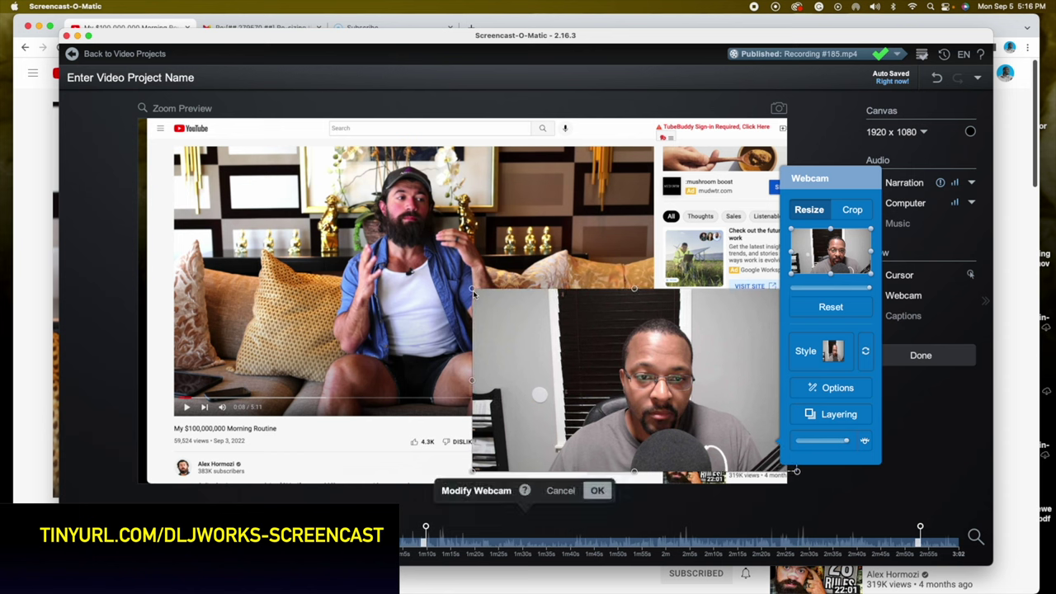
left_click_drag(472, 289, 422, 266)
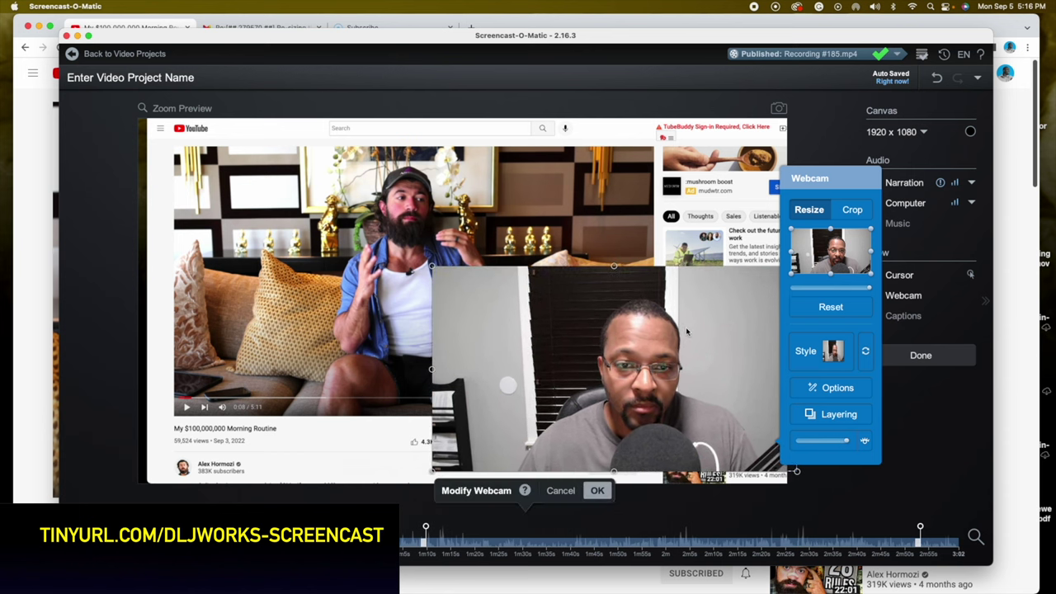
left_click_drag(672, 315, 667, 266)
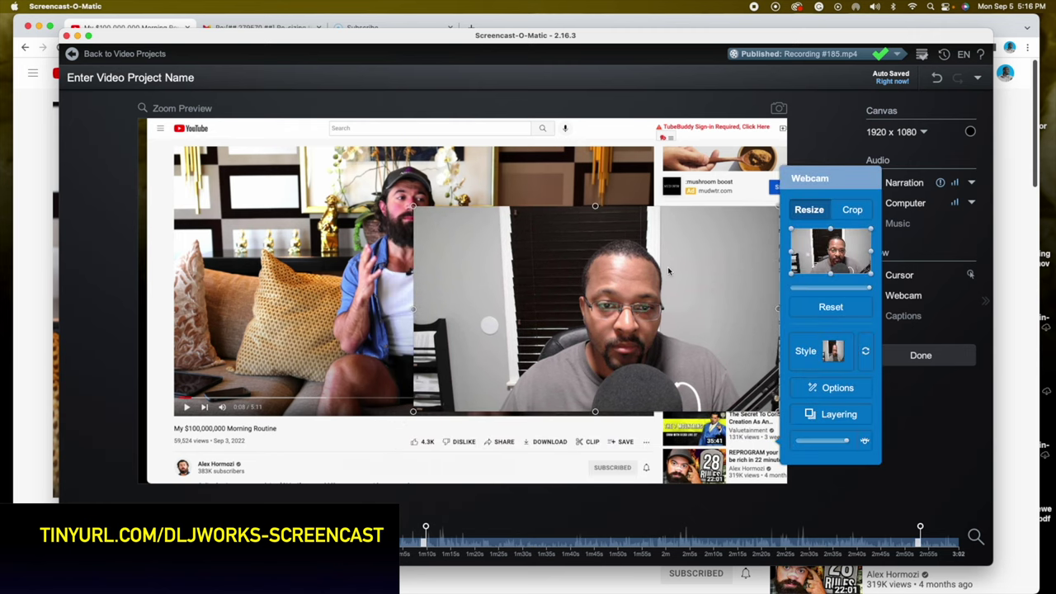
left_click_drag(595, 411, 594, 499)
left_click_drag(618, 344, 545, 283)
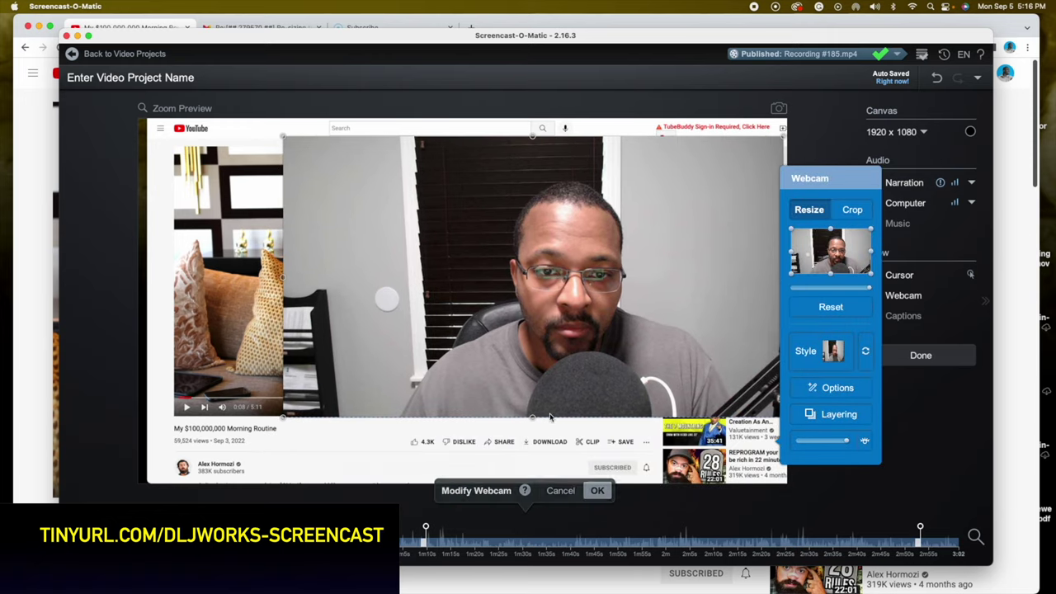
left_click_drag(530, 417, 480, 489)
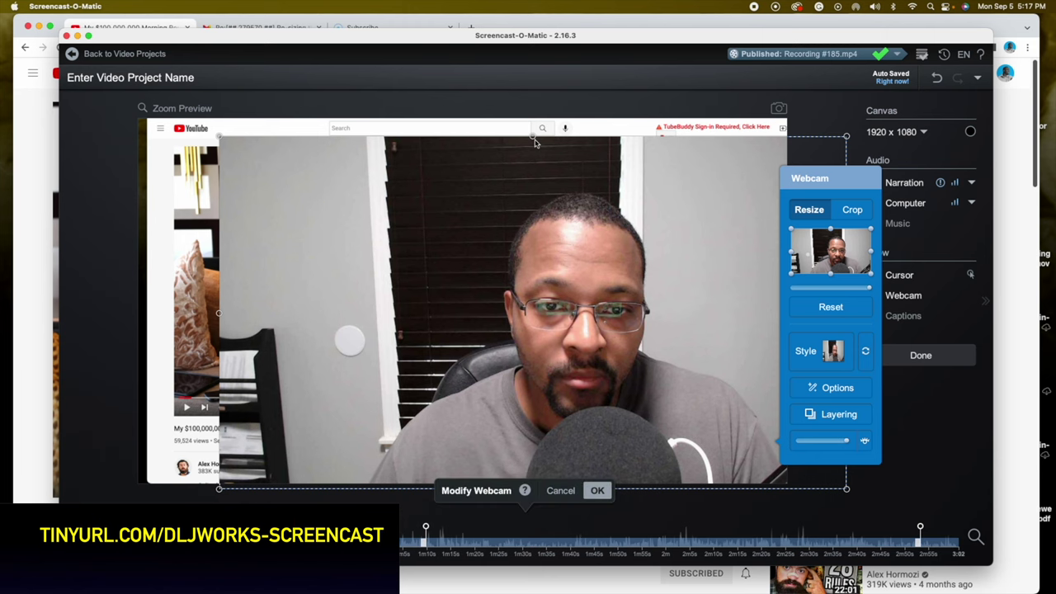
left_click_drag(532, 139, 507, 120)
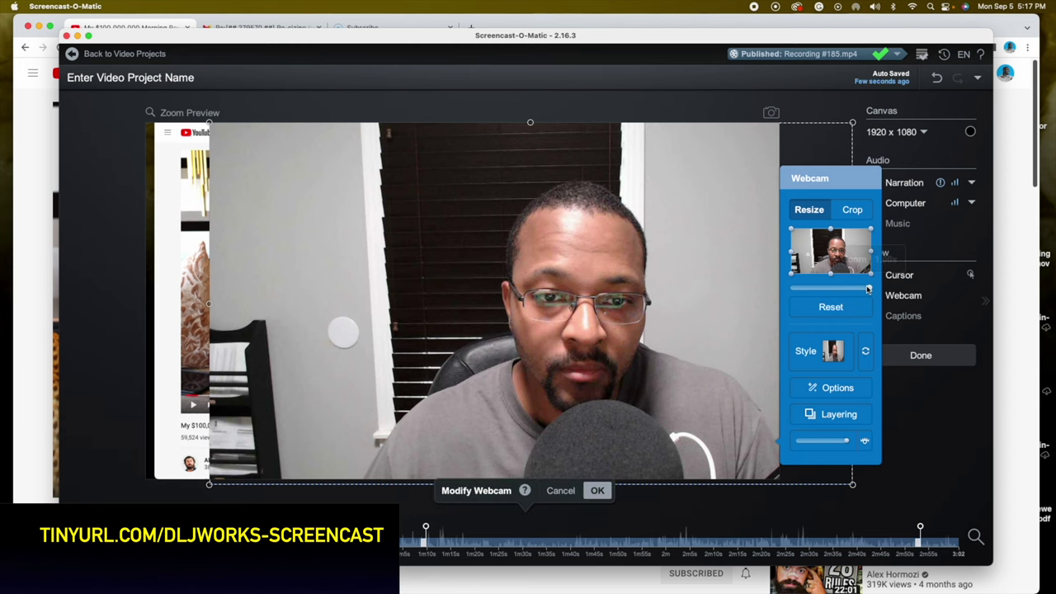
- Zoom the webcam back to full frame and crop it to a tall right-side panel
left_click(868, 289)
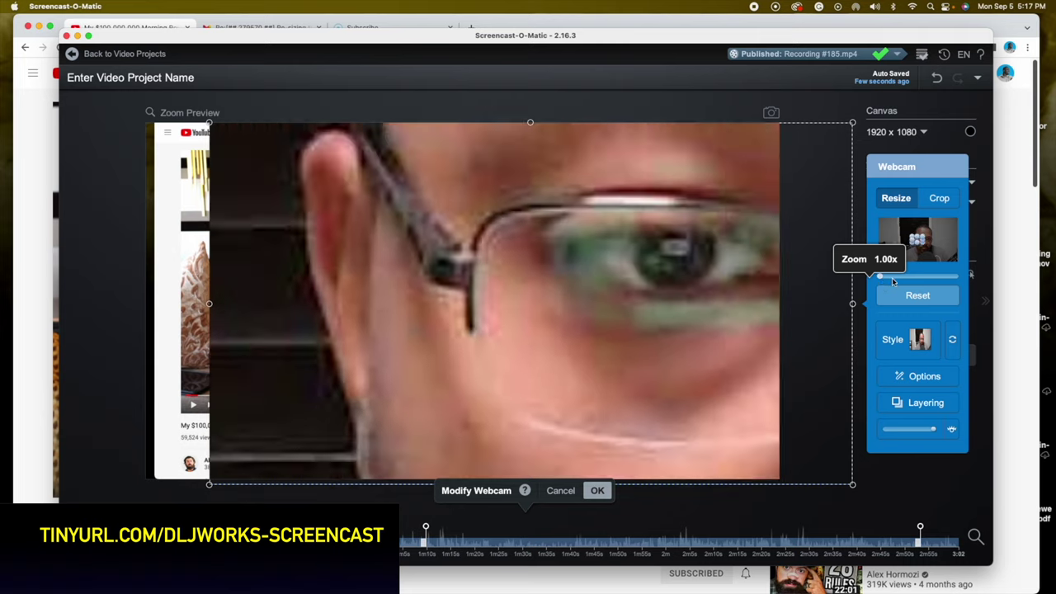
left_click_drag(892, 282, 955, 282)
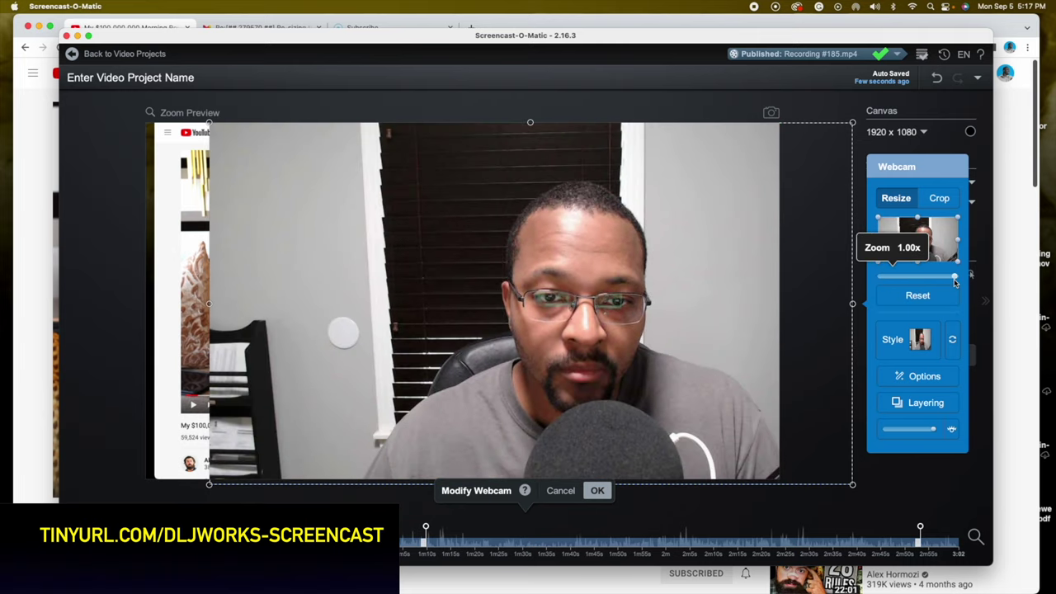
left_click(937, 200)
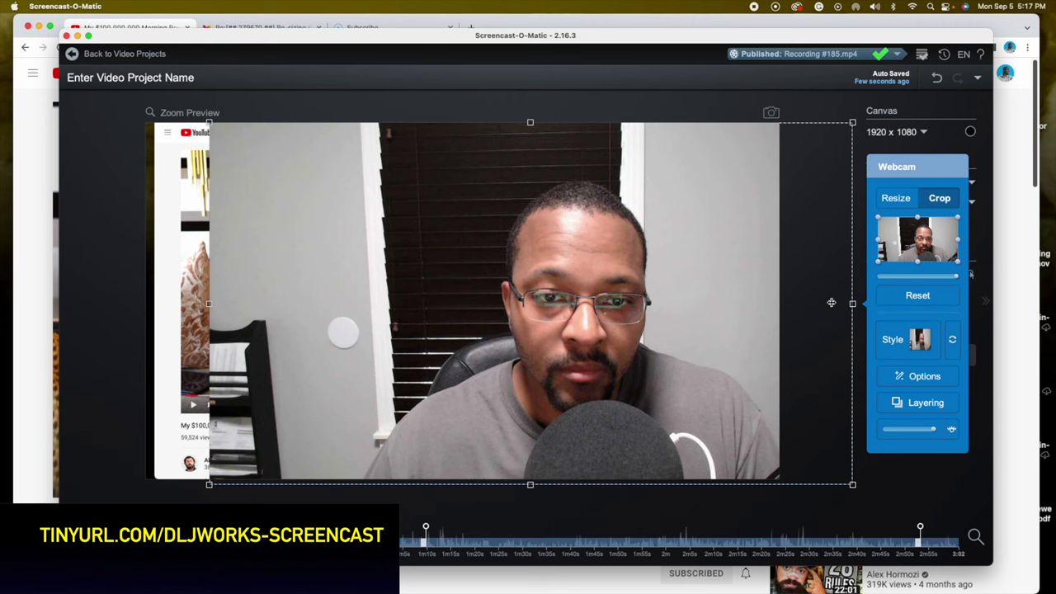
left_click_drag(785, 303, 707, 274)
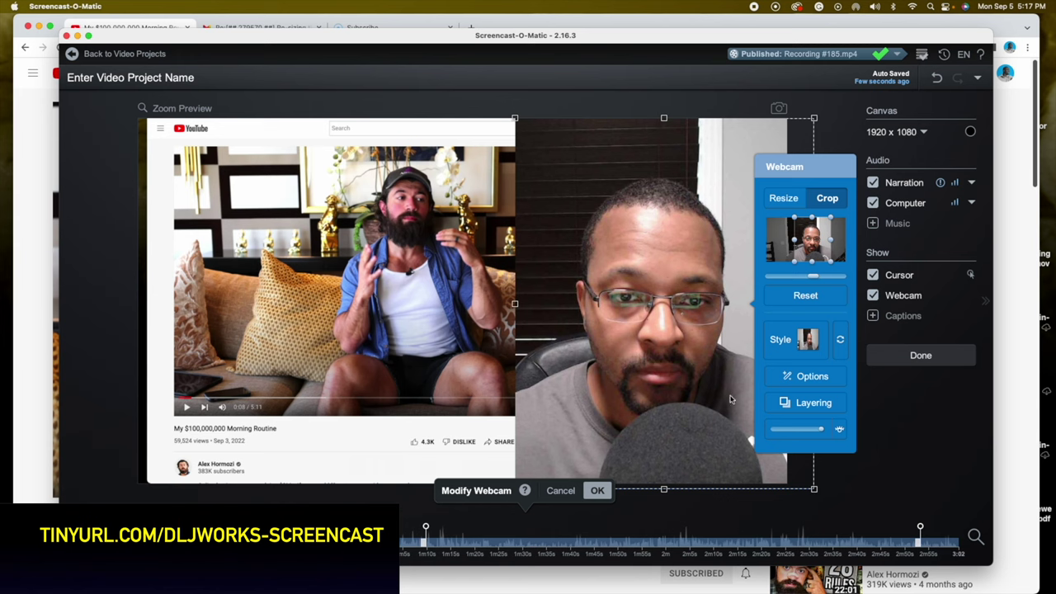
left_click_drag(664, 490, 664, 483)
left_click(665, 120)
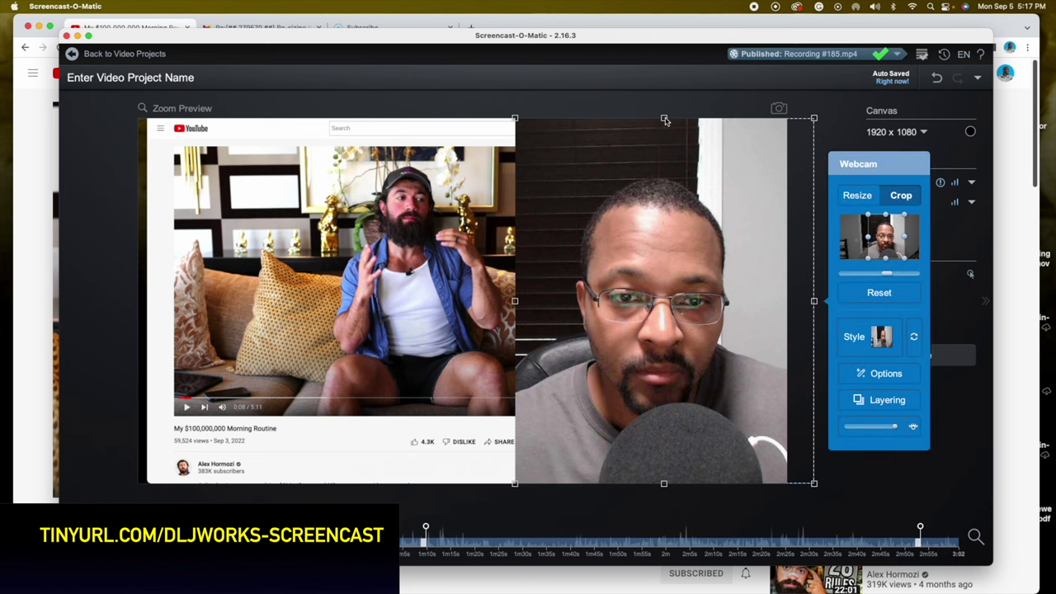
left_click_drag(602, 134, 605, 137)
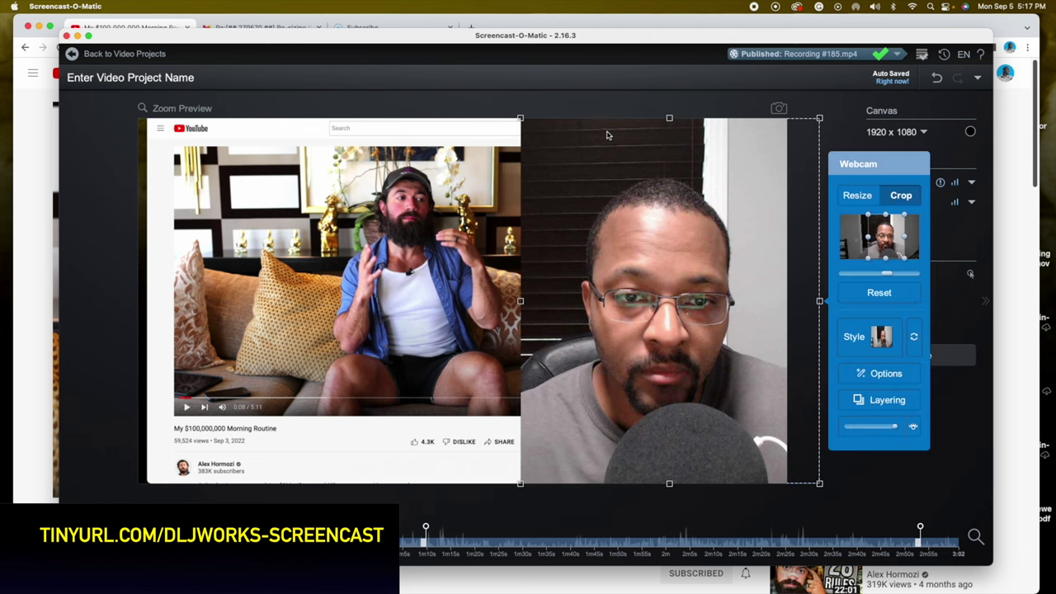
- Slide the YouTube clip left to fill the left half, fine-tune its edge, and confirm with OK
left_click(452, 249)
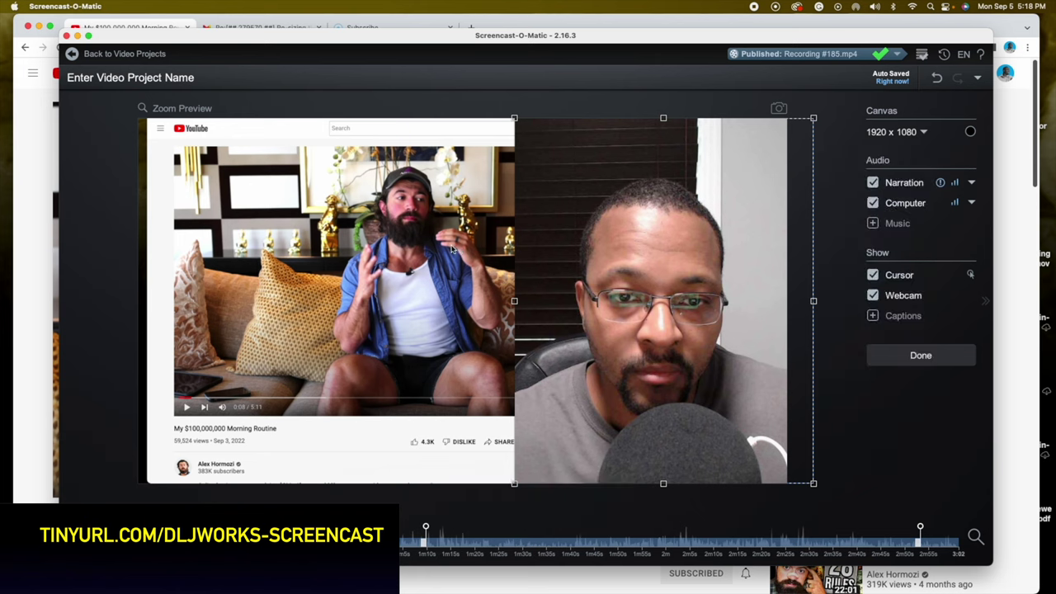
left_click(460, 261)
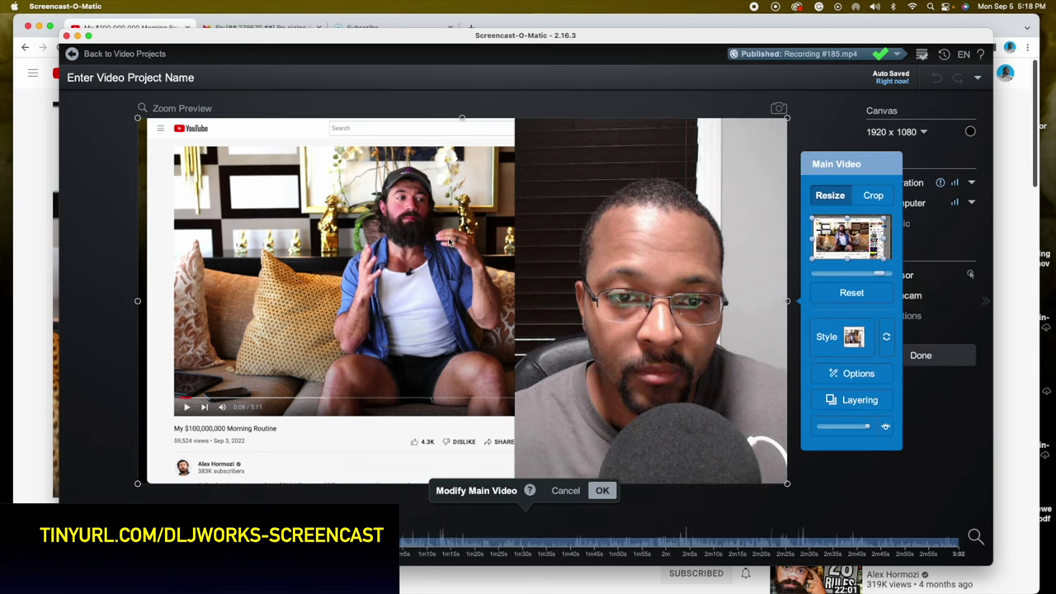
left_click_drag(454, 241, 391, 240)
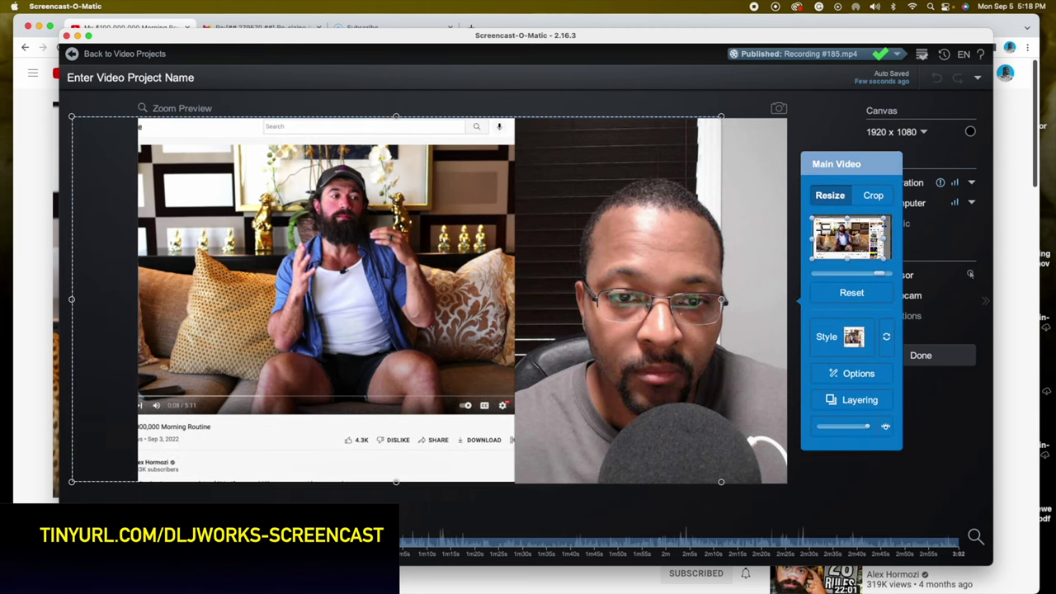
left_click_drag(389, 239, 366, 240)
left_click(400, 231)
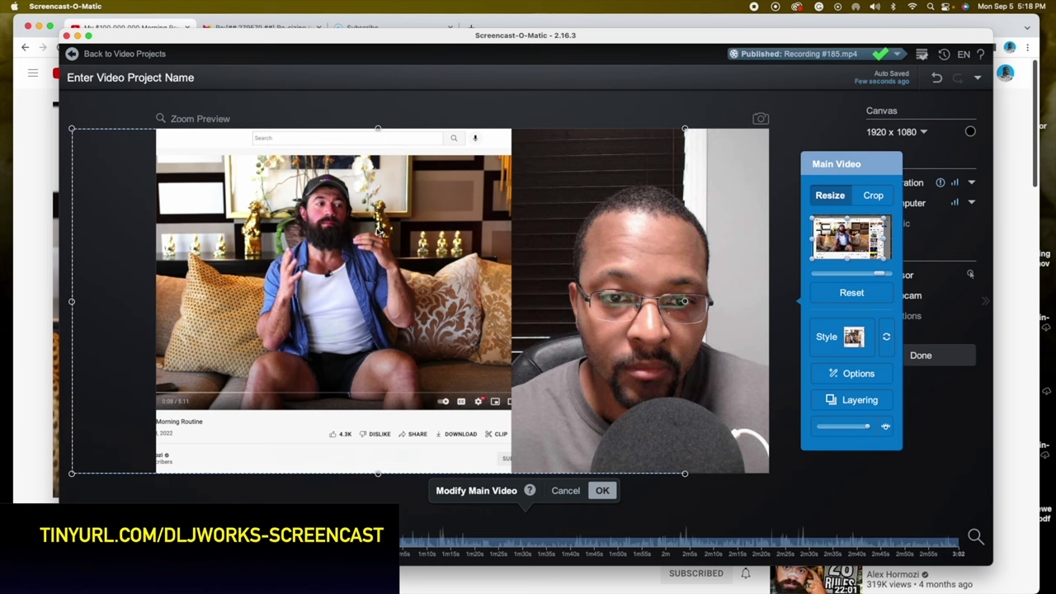
left_click_drag(287, 218, 269, 218)
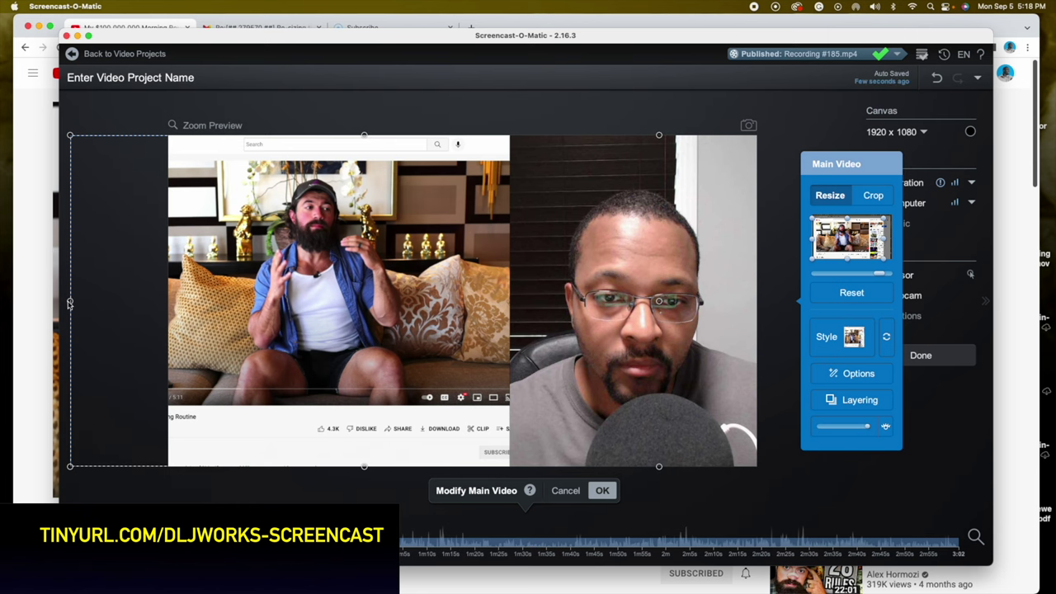
mouse_move(70, 303)
left_mouse_down()
mouse_move(90, 302)
mouse_move(70, 302)
left_mouse_up()
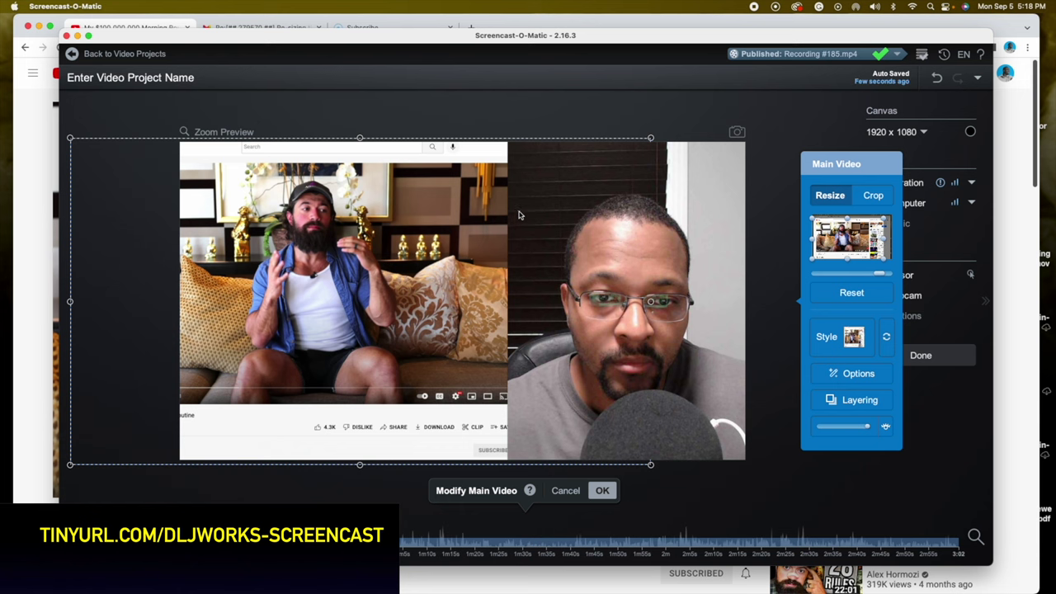
left_click(603, 490)
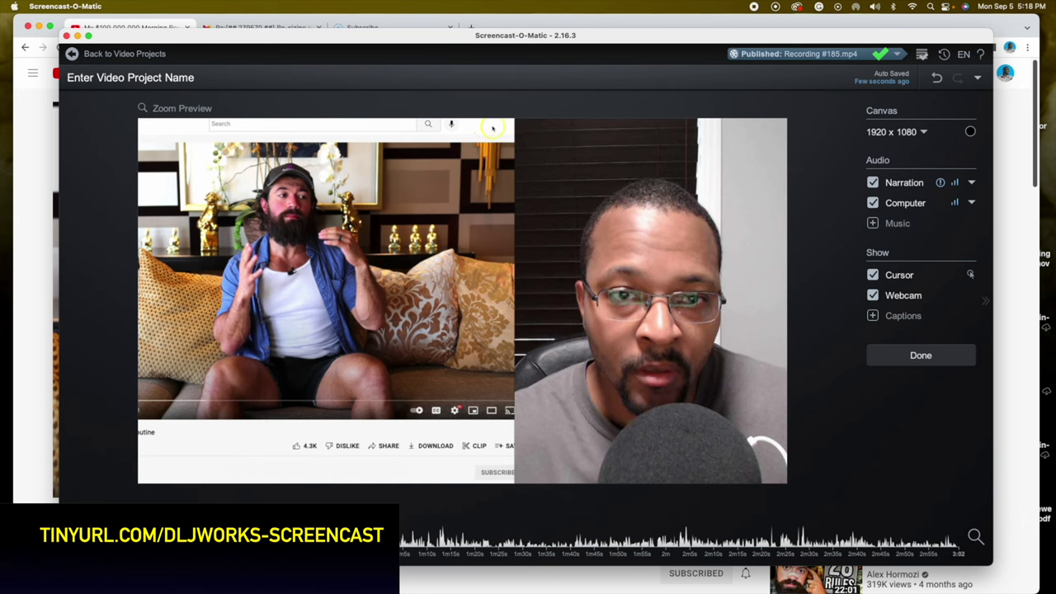
- Open the main video's Resize/Crop panel at a later point in the timeline
left_click(425, 288)
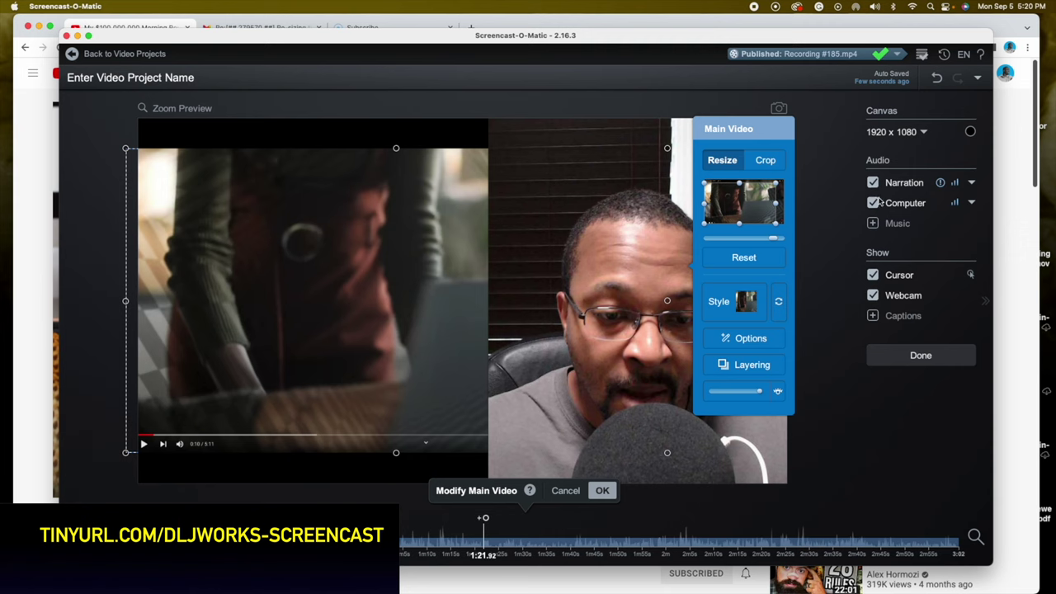
- Uncheck Cursor in the Show section, and toggle Webcam off and back on
left_click(874, 275)
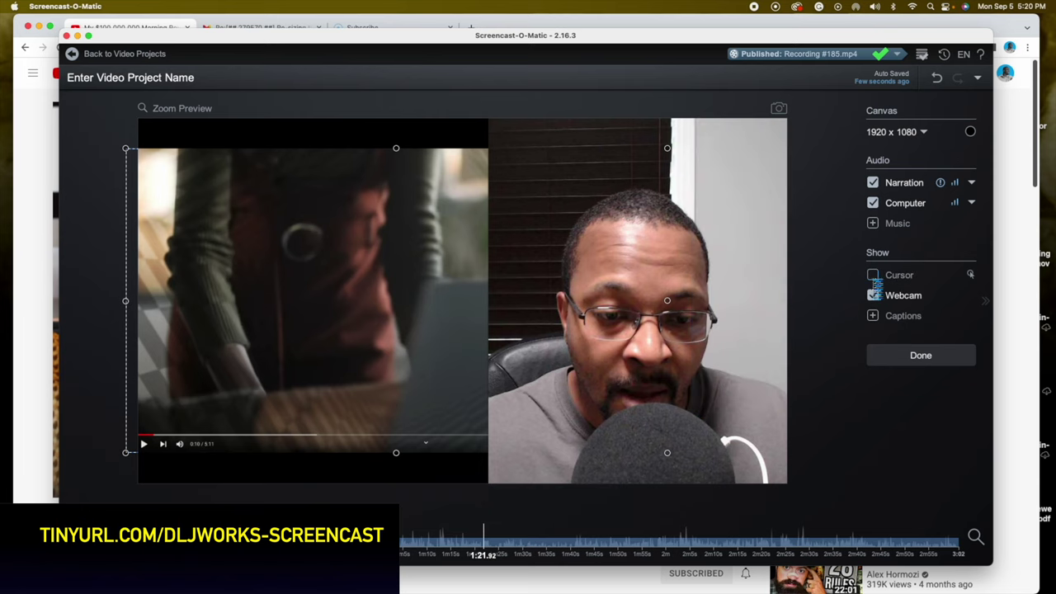
left_click(873, 275)
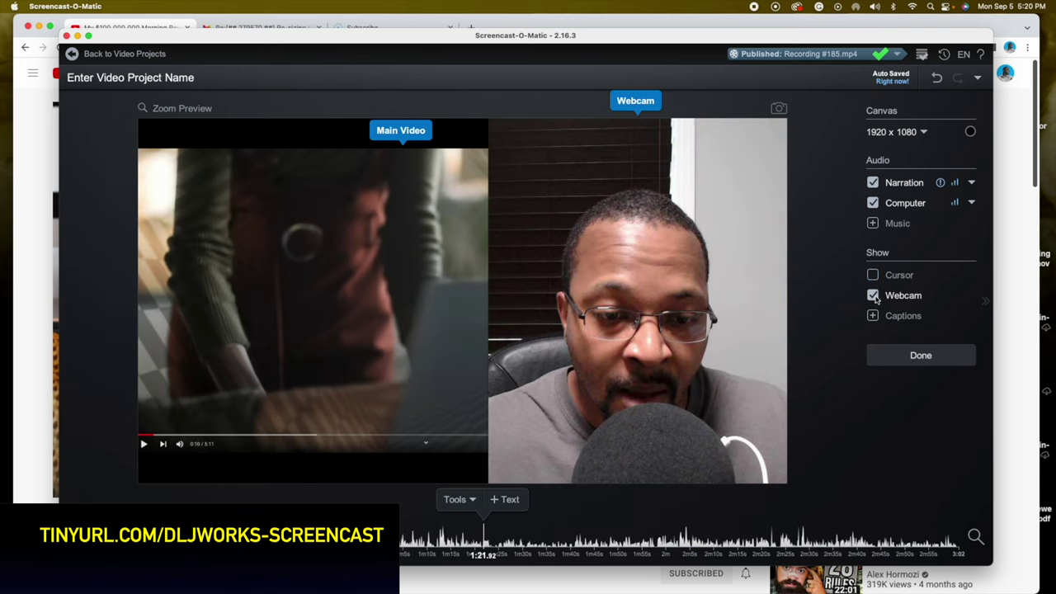
left_click(874, 296)
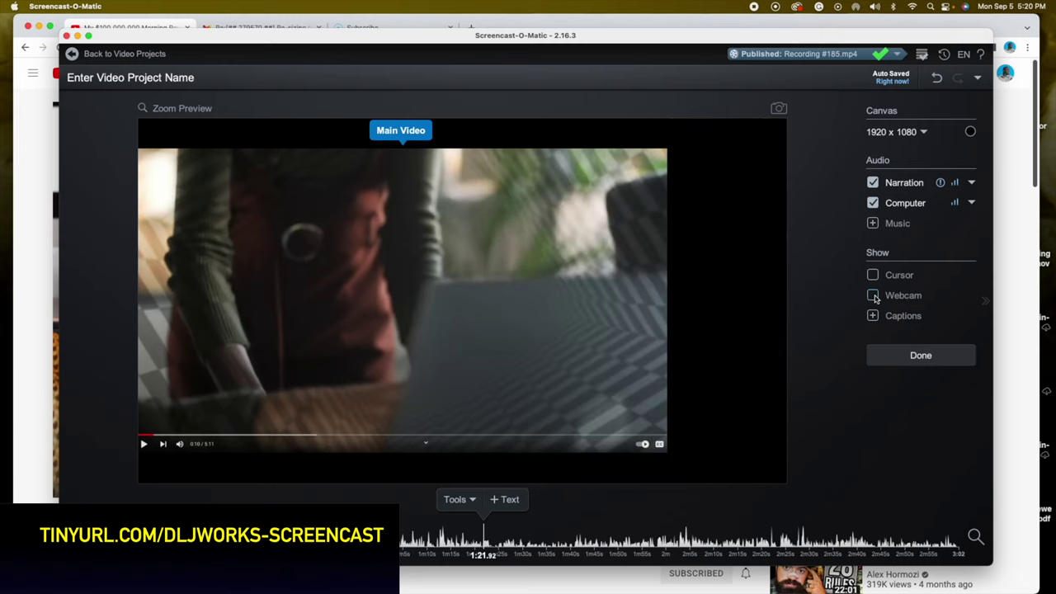
left_click(873, 296)
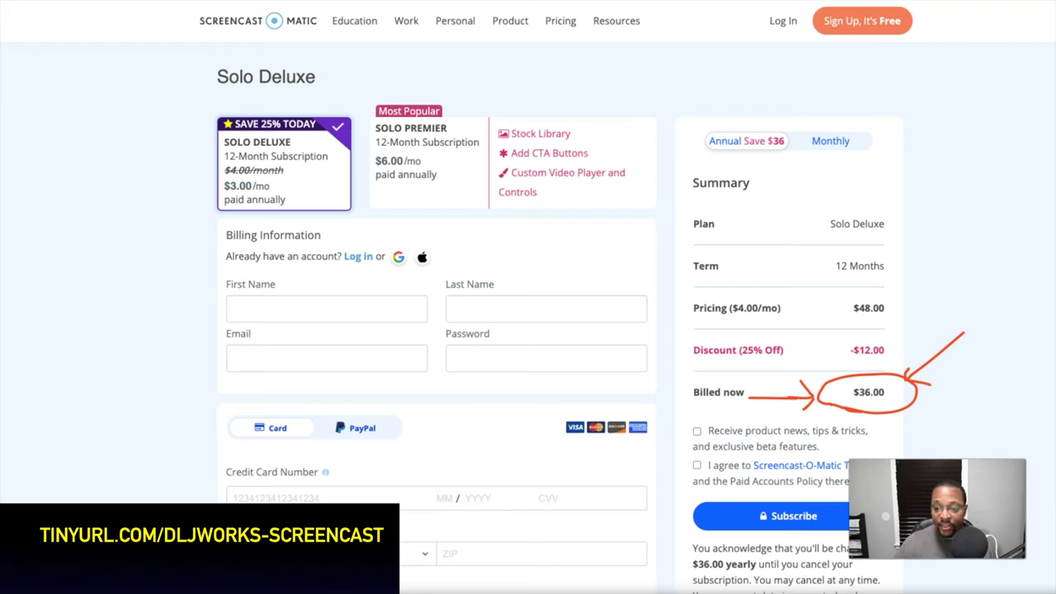
key("Escape")
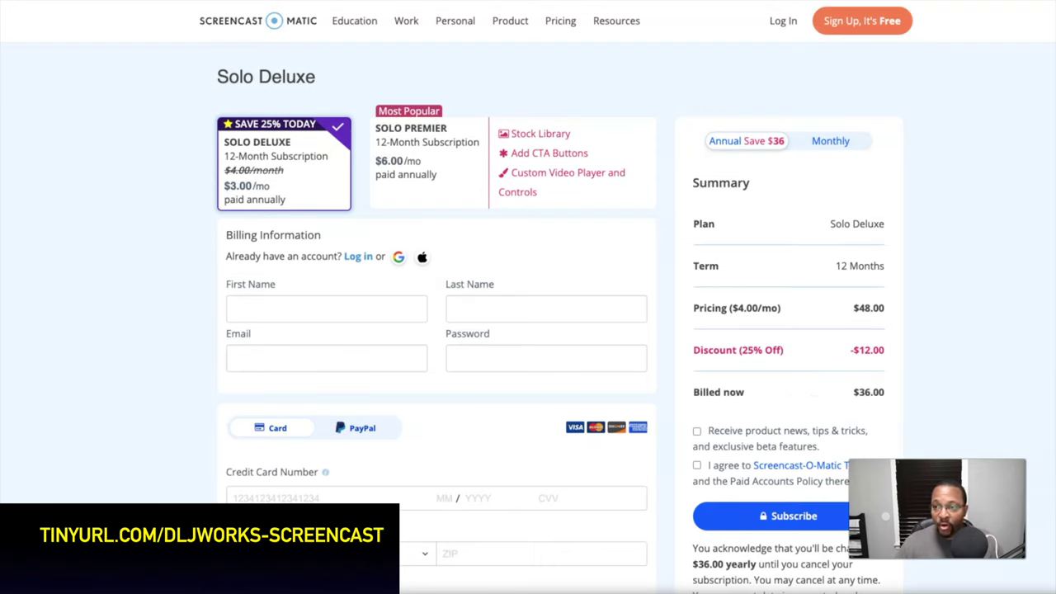